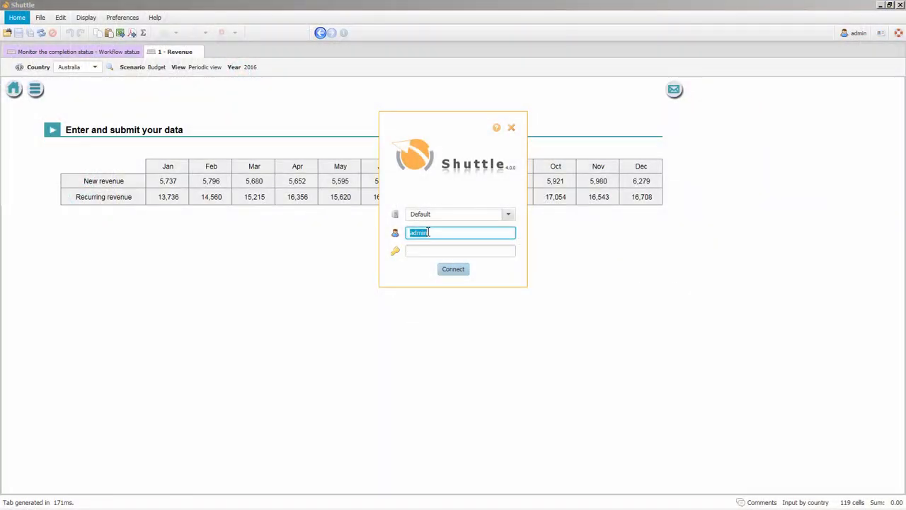
- Log in to the Default application as the france user with the account password
{"action": "left_click", "coordinate": [428, 232]}
{"action": "key", "text": "Tab"}
{"action": "type", "text": "****"}
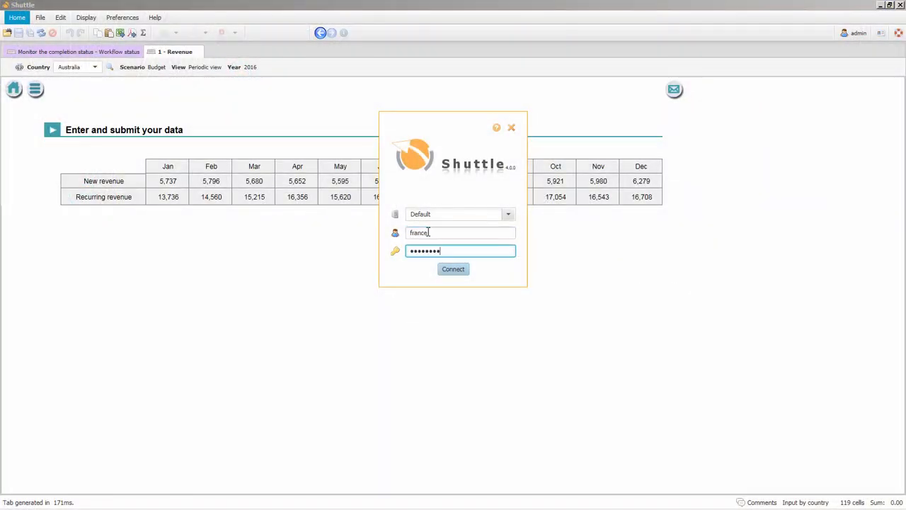
{"action": "key", "text": "Return"}
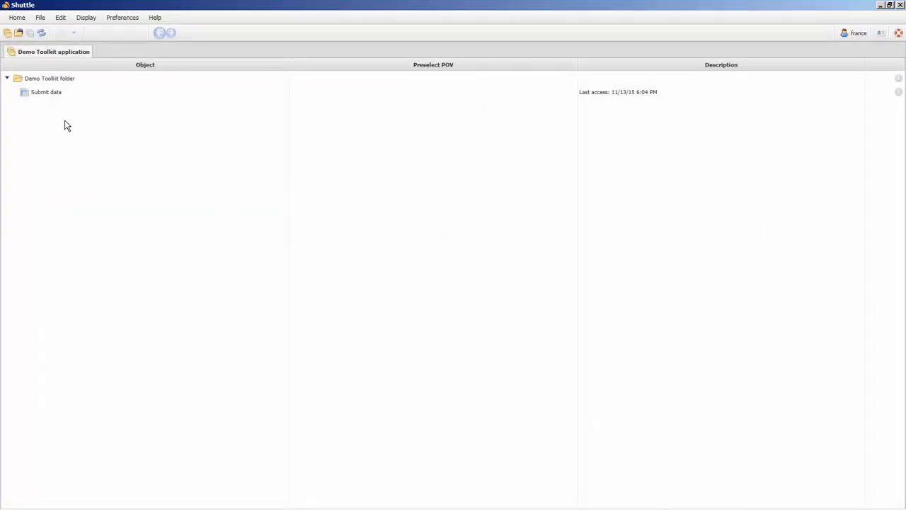
- Expand Submit data in the Demo Toolkit folder and open the 1 - Revenue form
{"action": "left_click", "coordinate": [23, 80]}
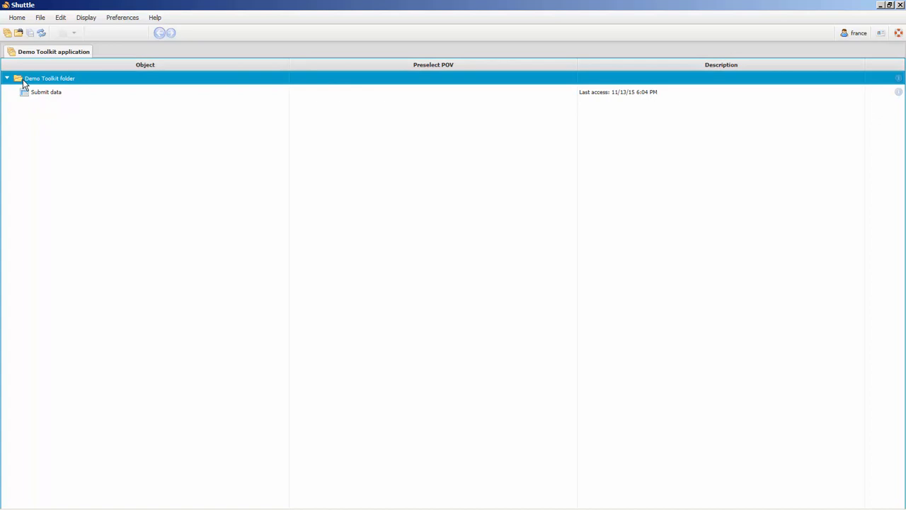
{"action": "left_click", "coordinate": [12, 96]}
{"action": "left_click", "coordinate": [12, 94]}
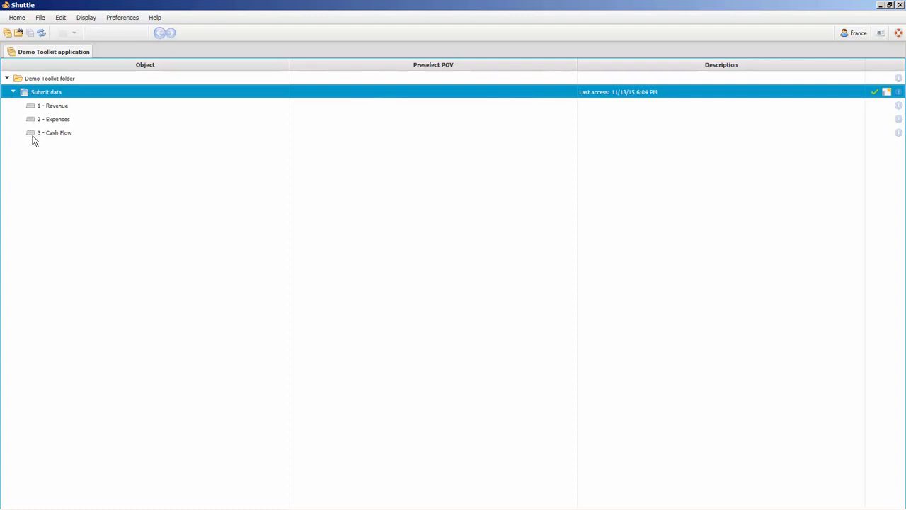
{"action": "double_click", "coordinate": [61, 109]}
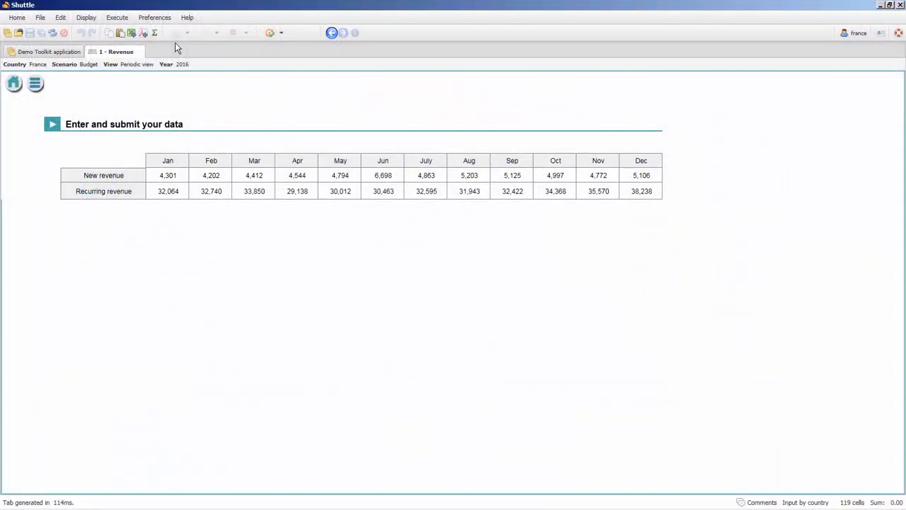
- Switch the interface language to Français (France)
{"action": "left_click", "coordinate": [167, 18]}
{"action": "mouse_move", "coordinate": [168, 37]}
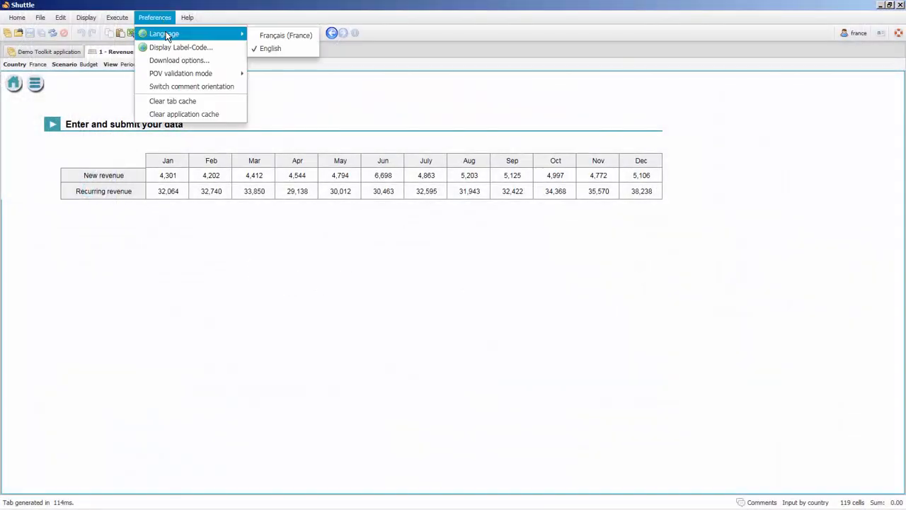
{"action": "left_click", "coordinate": [280, 36]}
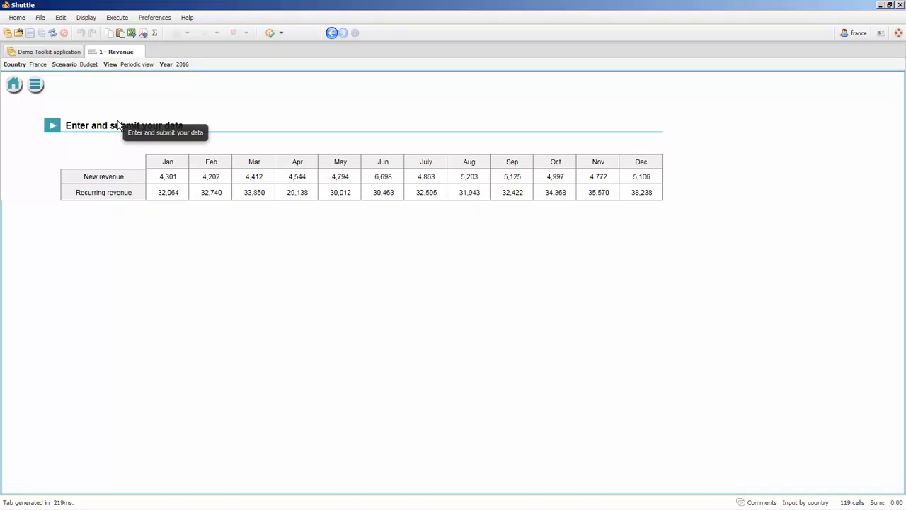
- Copy the Jan to Mar Recurring revenue values and paste them into the blank Excel sheet starting at C7
{"action": "left_click_drag", "start_coordinate": [174, 193], "coordinate": [237, 201]}
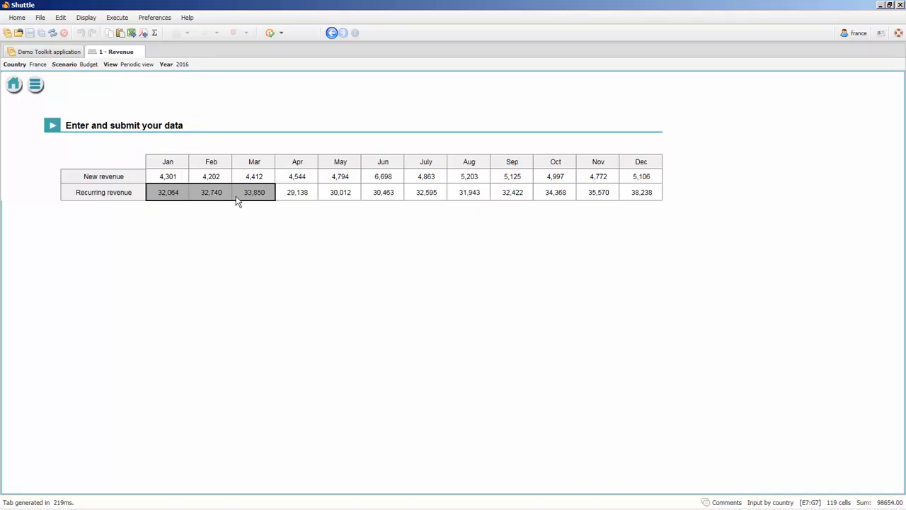
{"action": "right_click", "coordinate": [238, 194]}
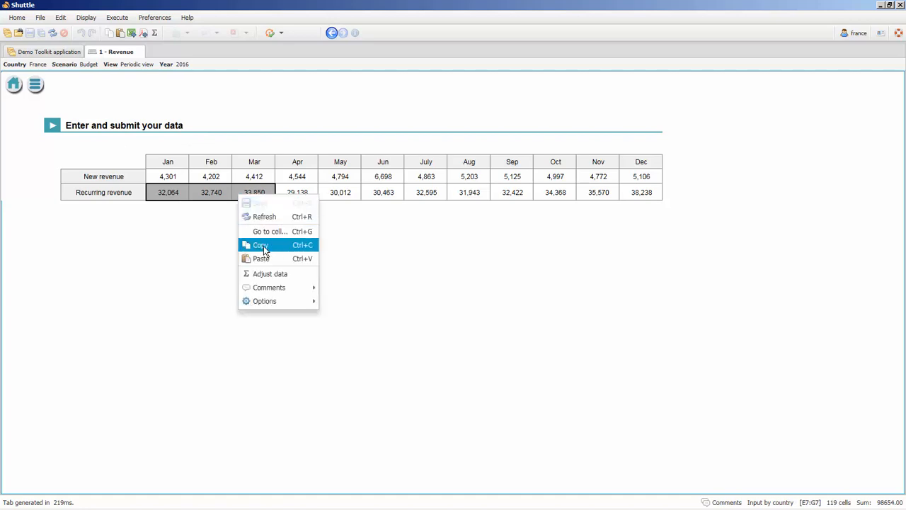
{"action": "left_click", "coordinate": [263, 246]}
{"action": "key", "text": "alt+Tab"}
{"action": "key", "text": "alt+Tab"}
{"action": "key", "text": "alt+Tab"}
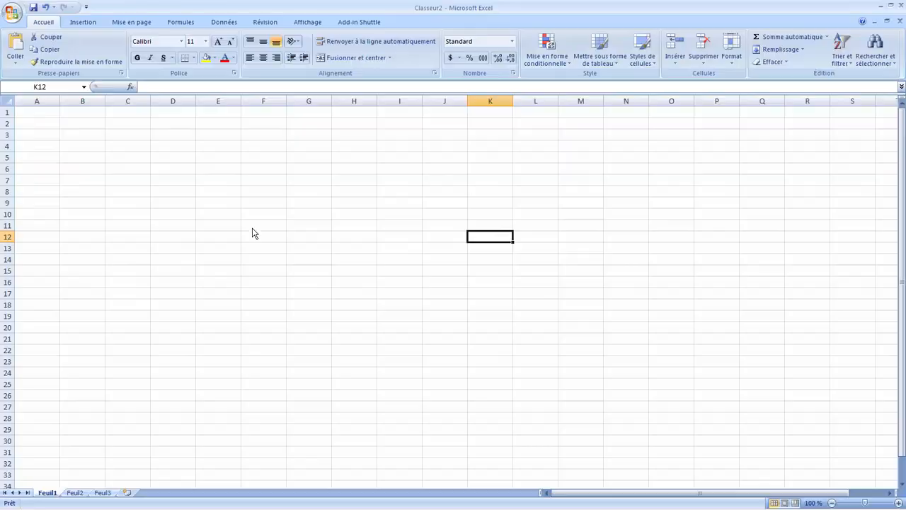
{"action": "left_click", "coordinate": [116, 182]}
{"action": "key", "text": "ctrl+v"}
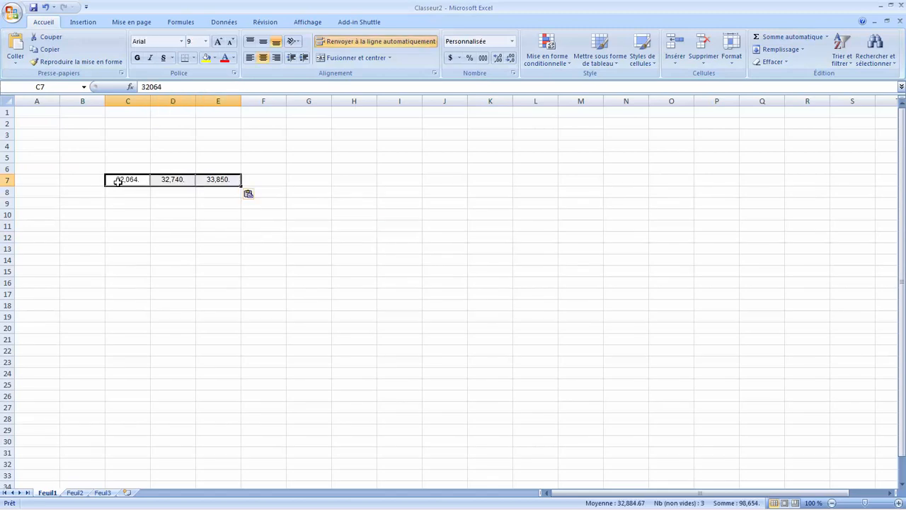
- Enter the formula =C7+5000 in C9 and fill it across to E9
{"action": "left_click", "coordinate": [130, 207]}
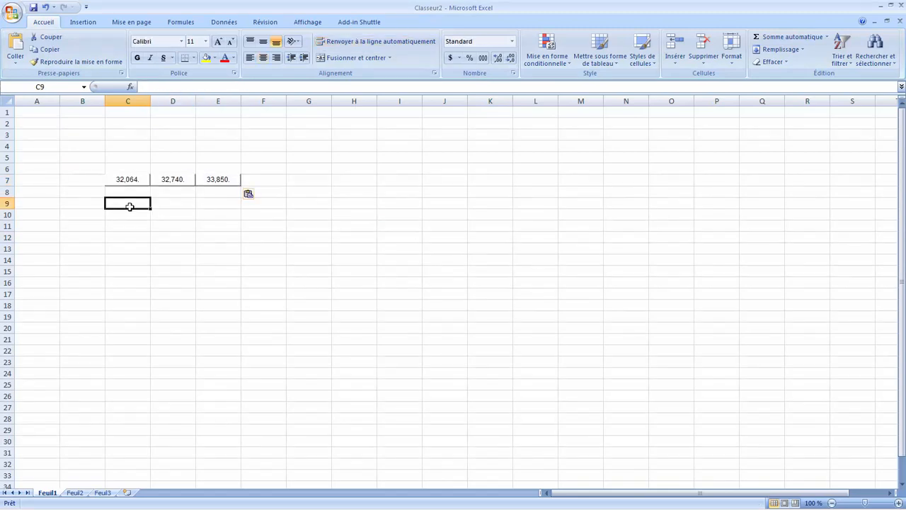
{"action": "type", "text": "="}
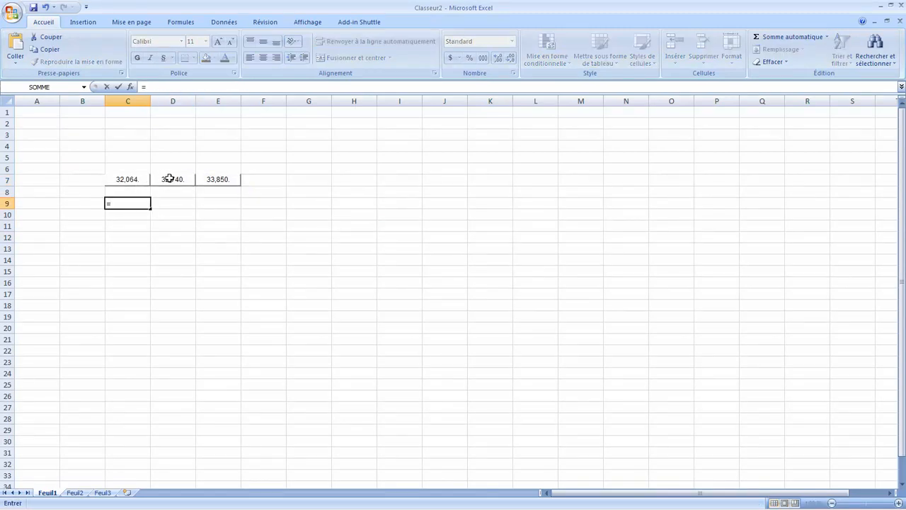
{"action": "left_click", "coordinate": [133, 180]}
{"action": "type", "text": "+"}
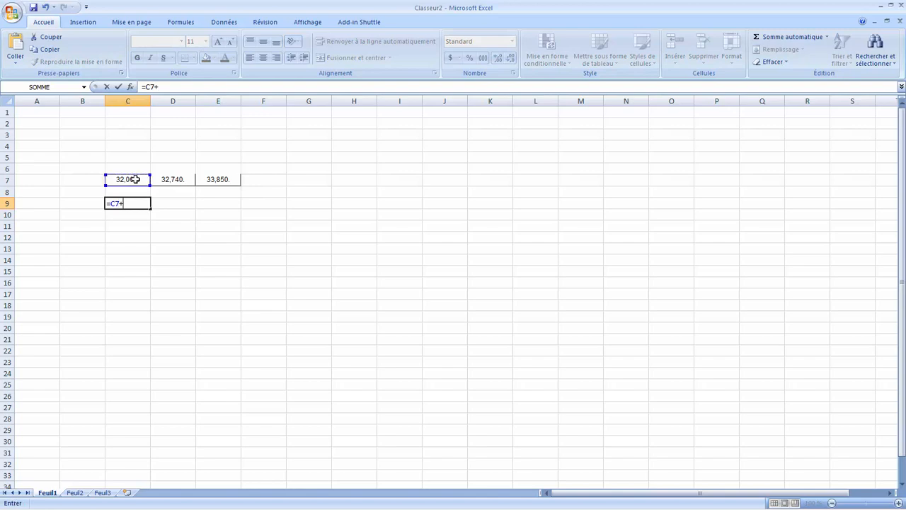
{"action": "type", "text": "5000"}
{"action": "key", "text": "Return"}
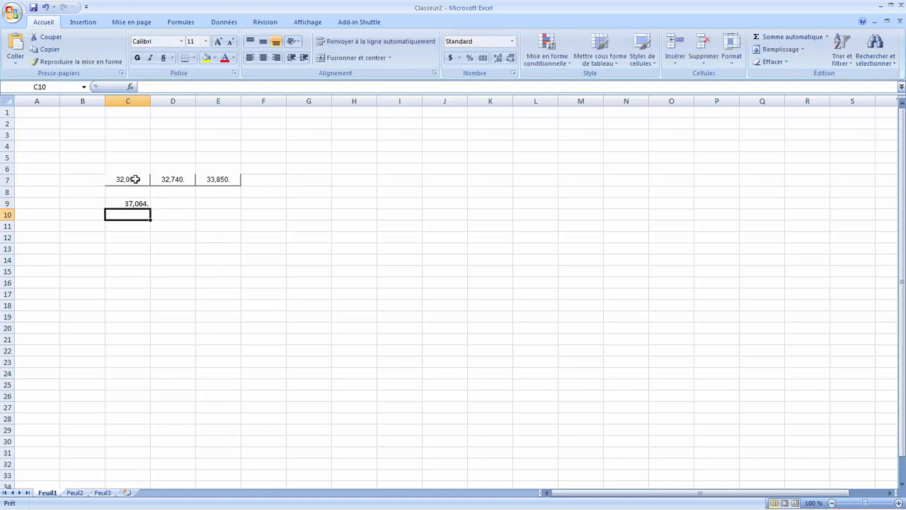
{"action": "left_click", "coordinate": [137, 205]}
{"action": "left_click_drag", "start_coordinate": [150, 209], "coordinate": [233, 207]}
- Copy C9:E9 and paste the values into the Recurring revenue row in Shuttle, starting at Jan
{"action": "right_click", "coordinate": [233, 206]}
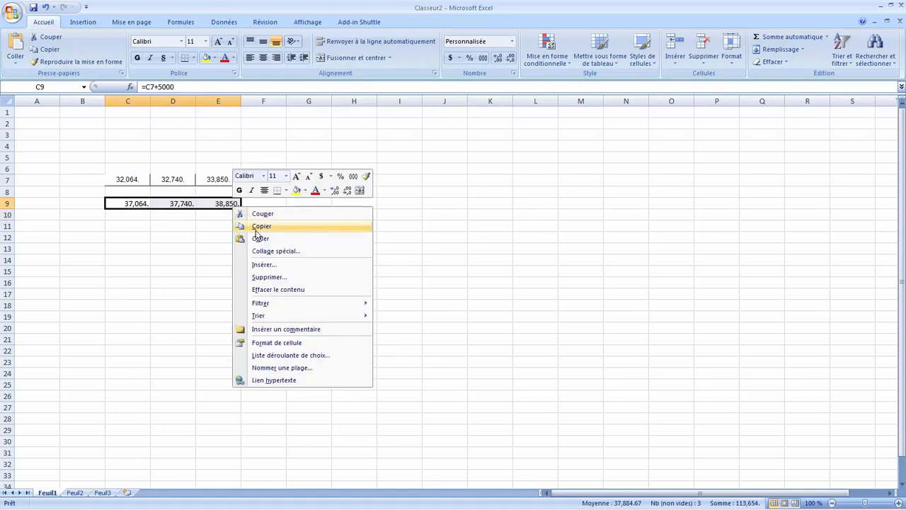
{"action": "left_click", "coordinate": [258, 225]}
{"action": "key", "text": "alt+Tab"}
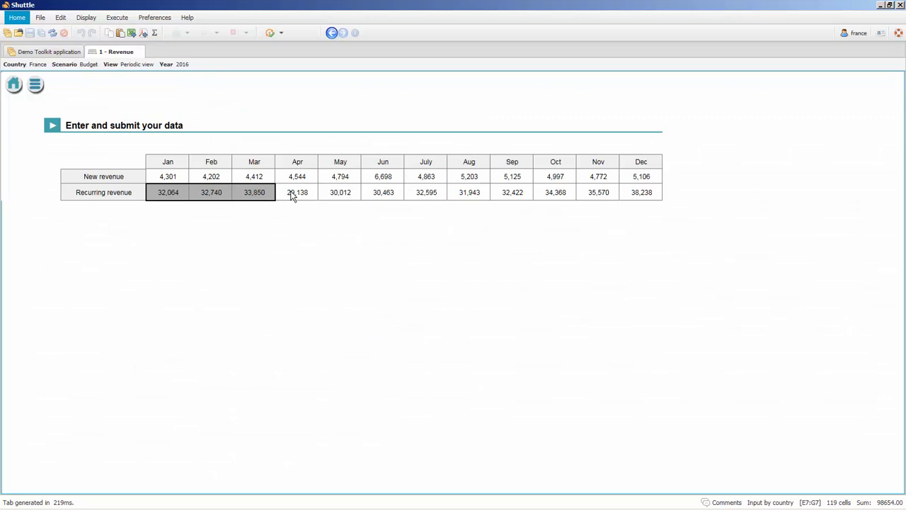
{"action": "left_click", "coordinate": [293, 193]}
{"action": "right_click", "coordinate": [181, 189]}
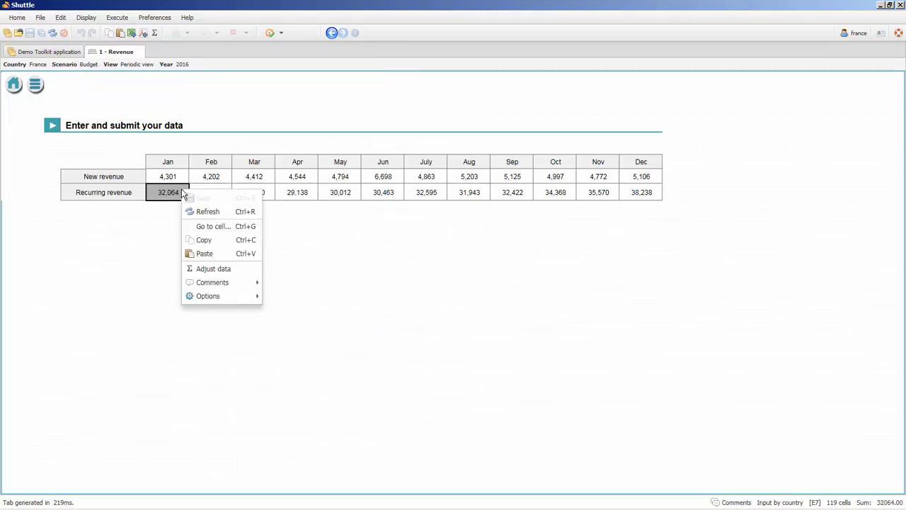
{"action": "left_click", "coordinate": [204, 255]}
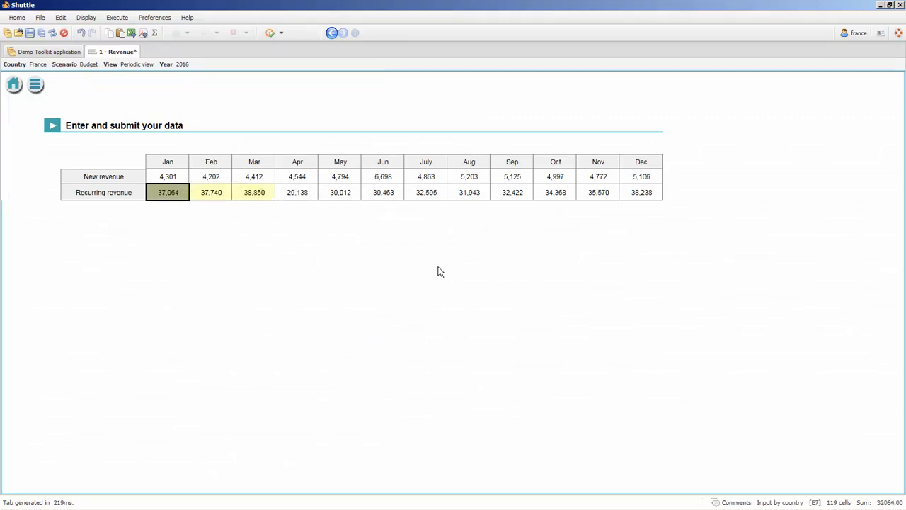
- Divide the Sep to Dec New revenue values by 2 with Adjust data
{"action": "left_click_drag", "start_coordinate": [517, 181], "coordinate": [638, 178]}
{"action": "right_click", "coordinate": [635, 176]}
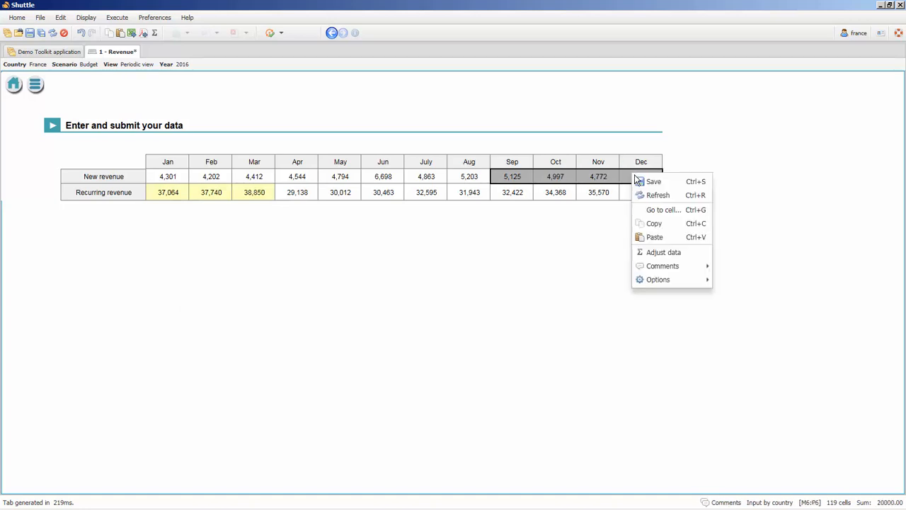
{"action": "left_click", "coordinate": [664, 253]}
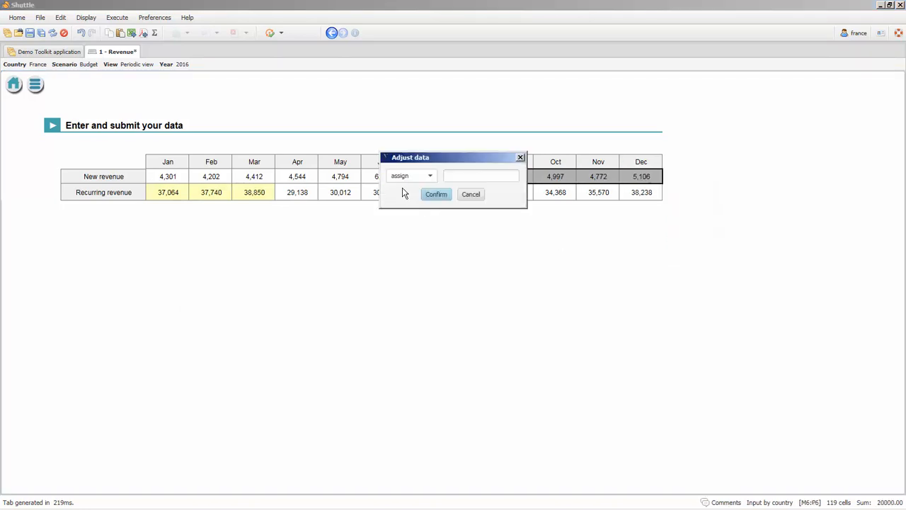
{"action": "left_click", "coordinate": [412, 176]}
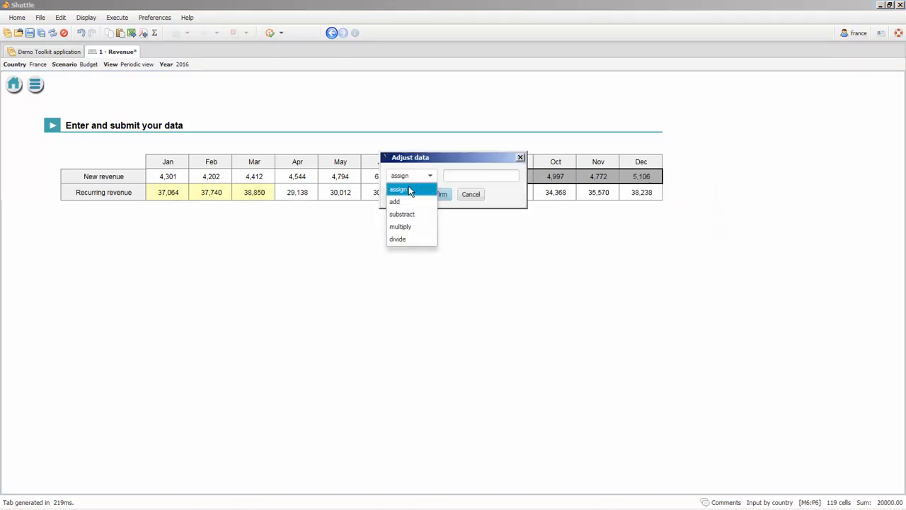
{"action": "left_click", "coordinate": [399, 239]}
{"action": "left_click", "coordinate": [463, 174]}
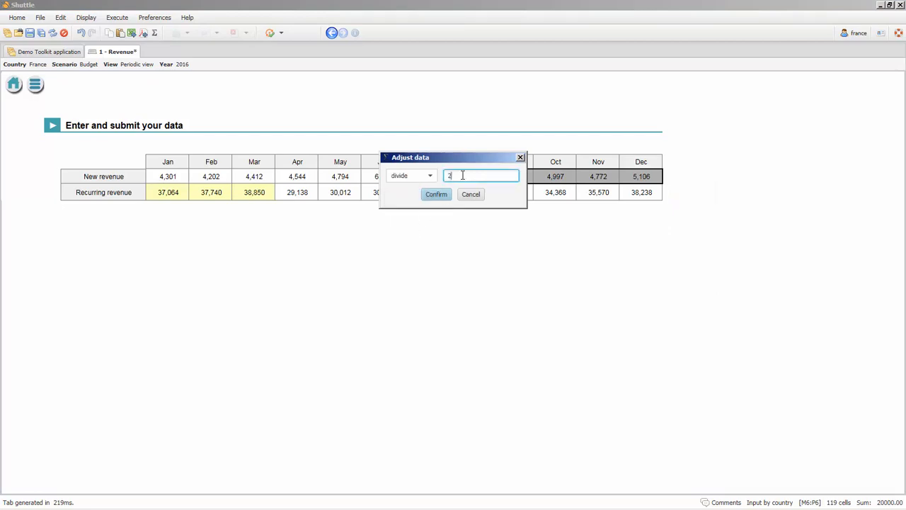
{"action": "type", "text": "2"}
{"action": "left_click", "coordinate": [442, 196]}
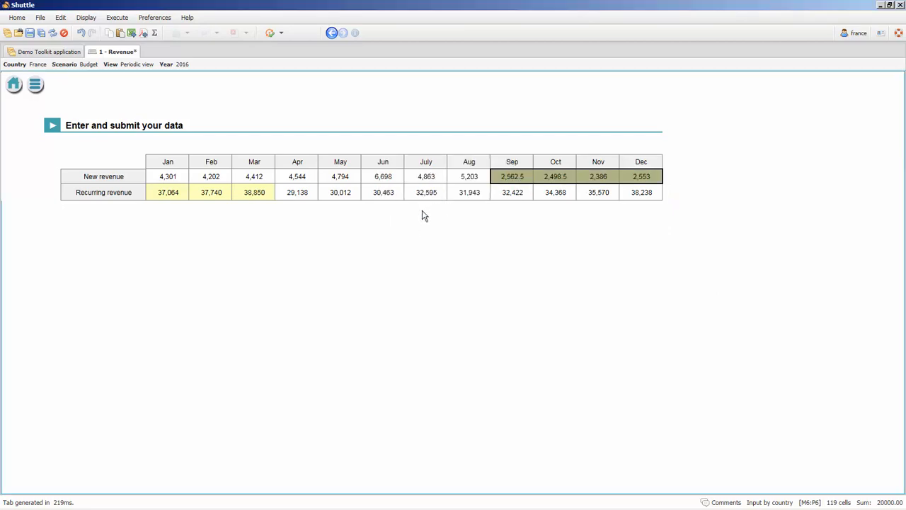
- Increase the Jun New revenue value by entering +2000
{"action": "left_click", "coordinate": [388, 177]}
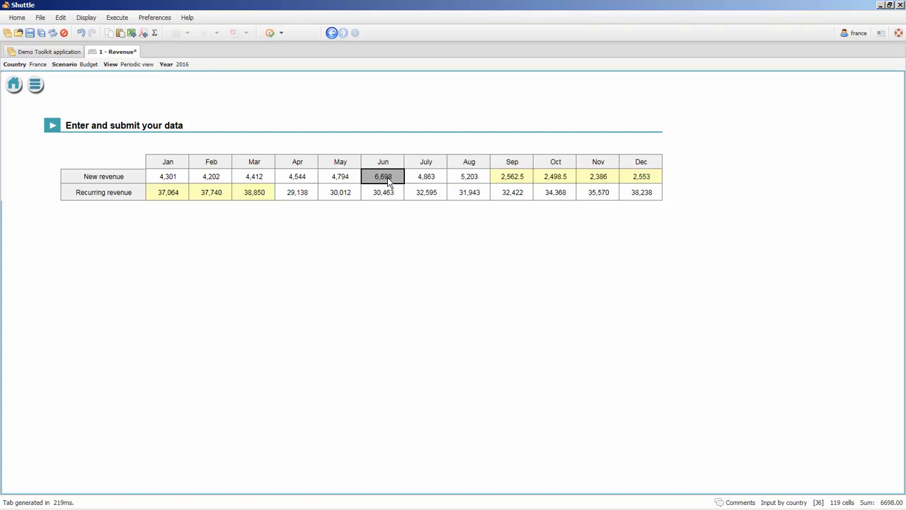
{"action": "type", "text": "+2000"}
{"action": "key", "text": "Return"}
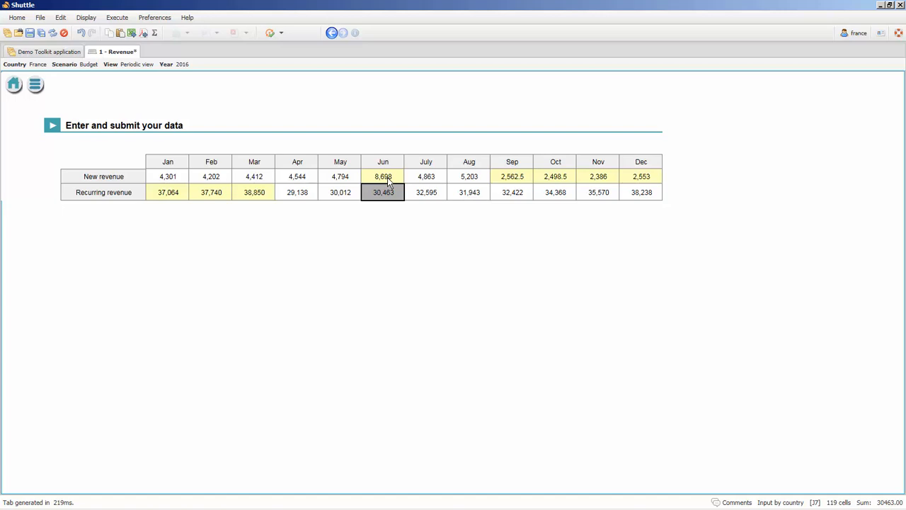
- Write a Normal-priority cell comment on Jun New revenue with subject "Peak in Juin" and text "Seasonal peak"
{"action": "right_click", "coordinate": [388, 181]}
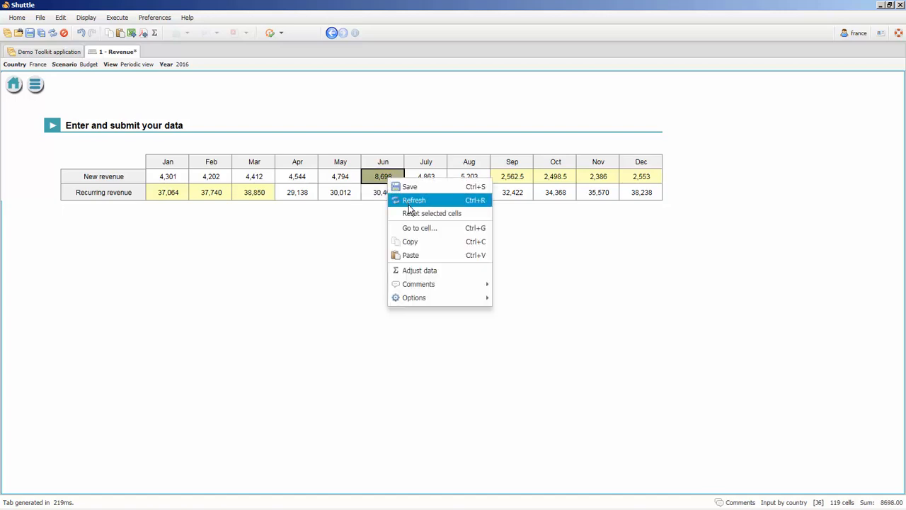
{"action": "mouse_move", "coordinate": [430, 287]}
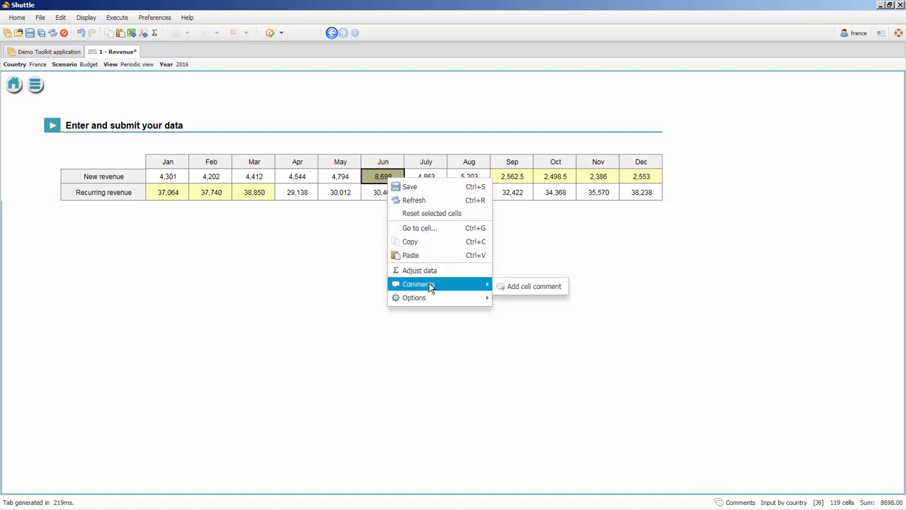
{"action": "left_click", "coordinate": [513, 286]}
{"action": "left_click", "coordinate": [417, 132]}
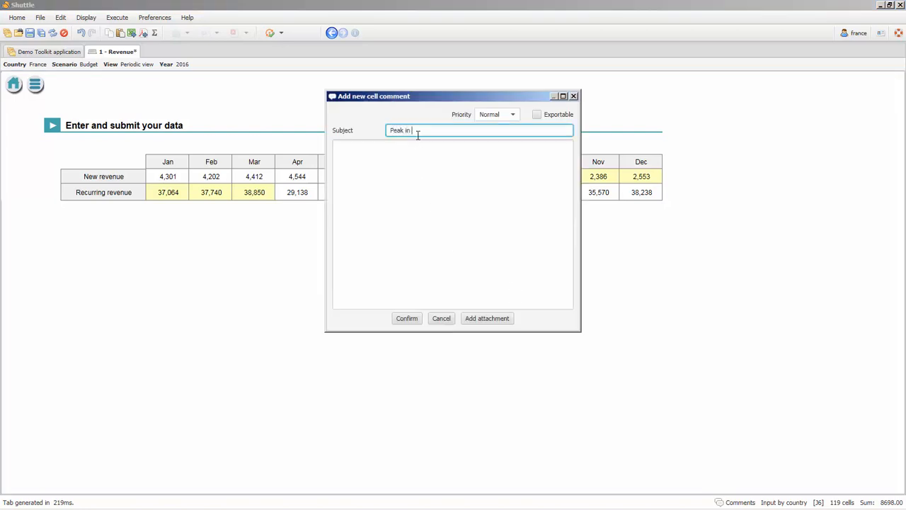
{"action": "key", "text": "Tab"}
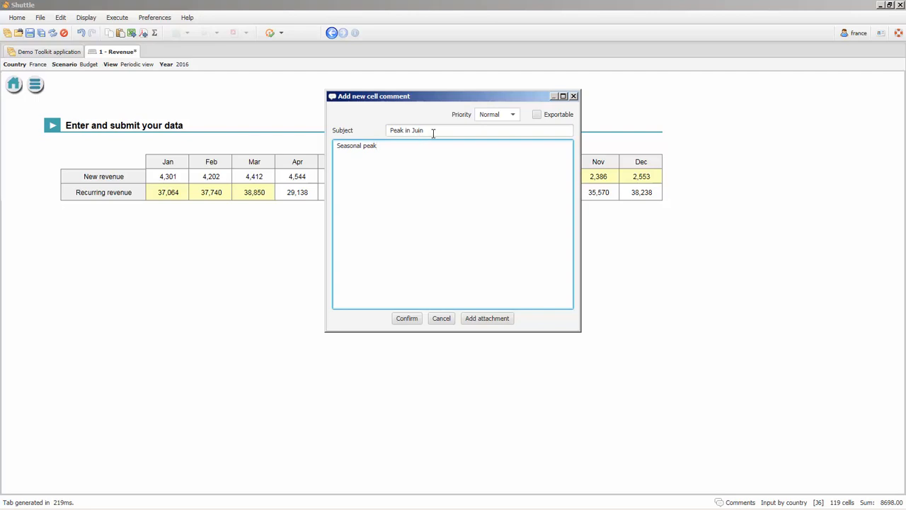
{"action": "left_click", "coordinate": [502, 118]}
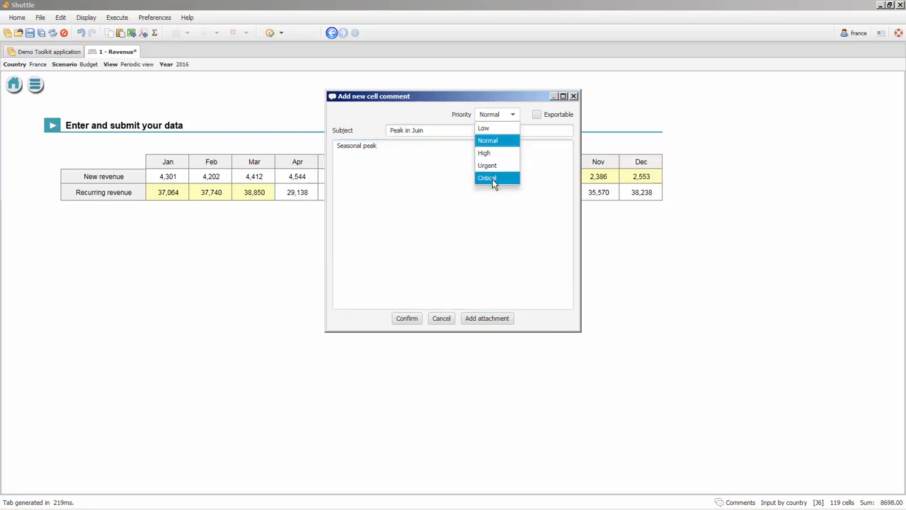
{"action": "left_click", "coordinate": [429, 182]}
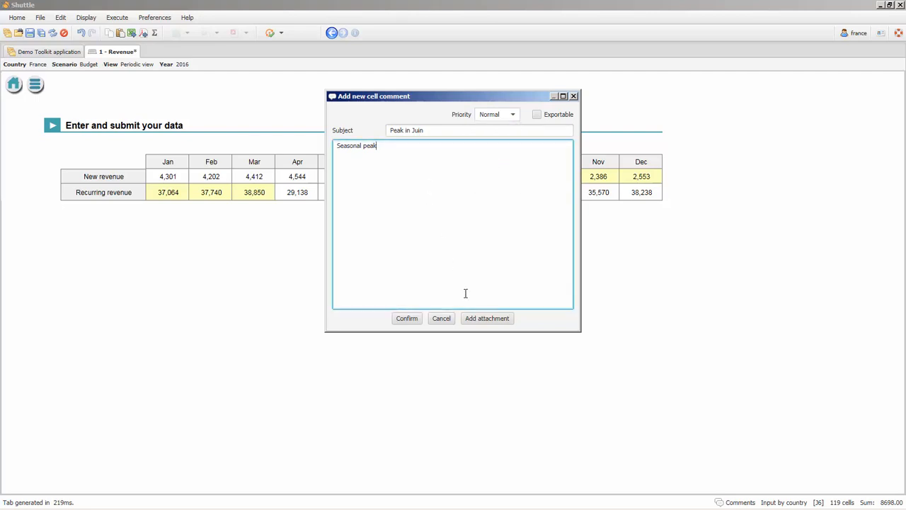
- Attach 2016 Explanatory notes.pdf to the cell comment and confirm the comment
{"action": "left_click", "coordinate": [481, 320]}
{"action": "left_click", "coordinate": [460, 181]}
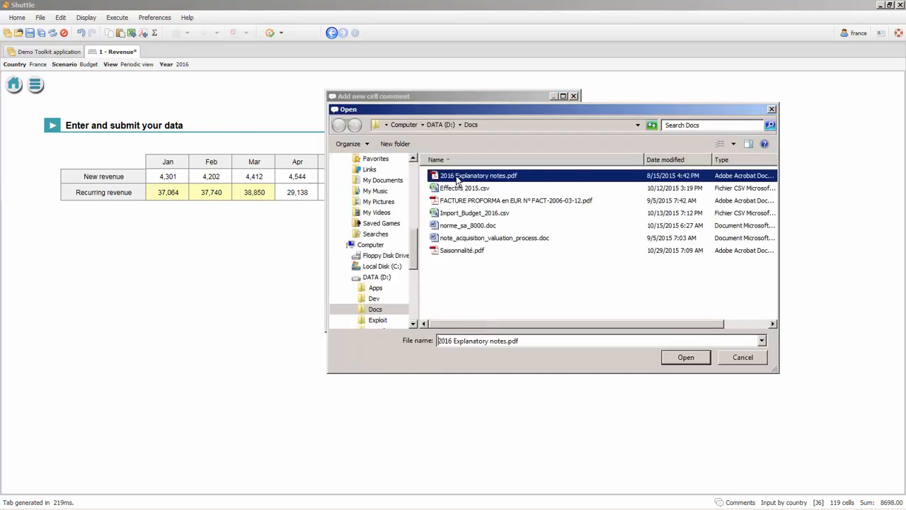
{"action": "left_click", "coordinate": [669, 356]}
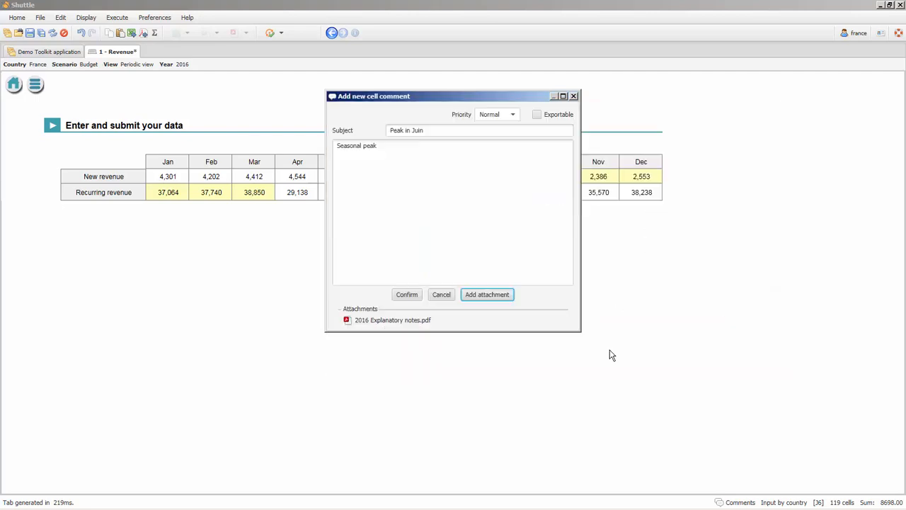
{"action": "left_click", "coordinate": [418, 297]}
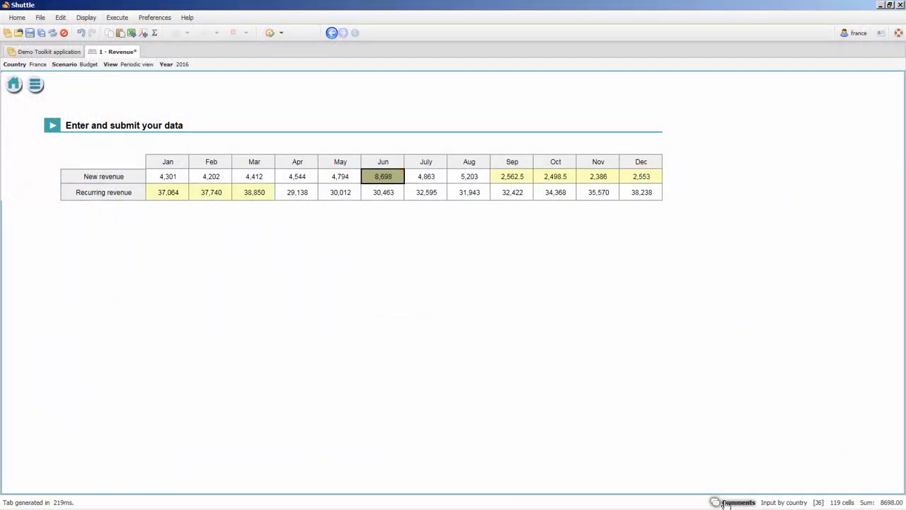
- Read the "Peak in Juin" comment on the Jun New revenue cell and close the comments view
{"action": "left_click", "coordinate": [737, 502]}
{"action": "left_click", "coordinate": [235, 448]}
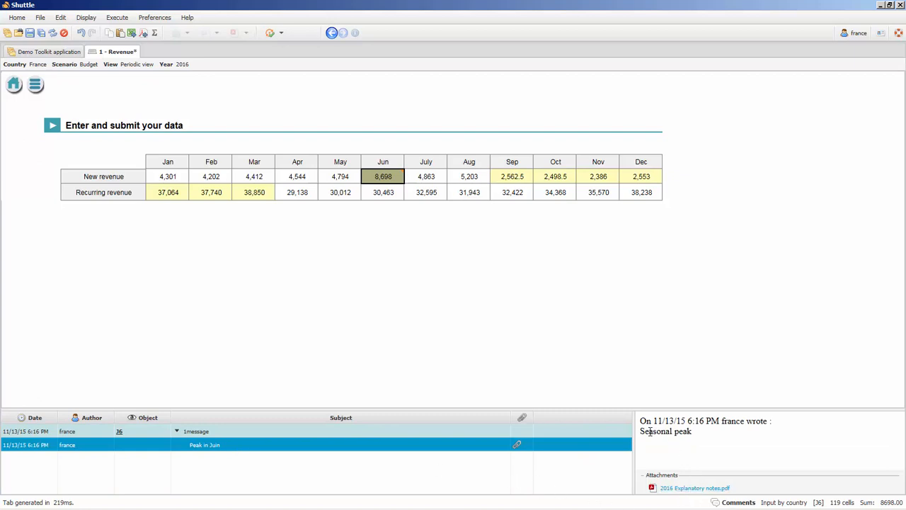
{"action": "left_click", "coordinate": [737, 502]}
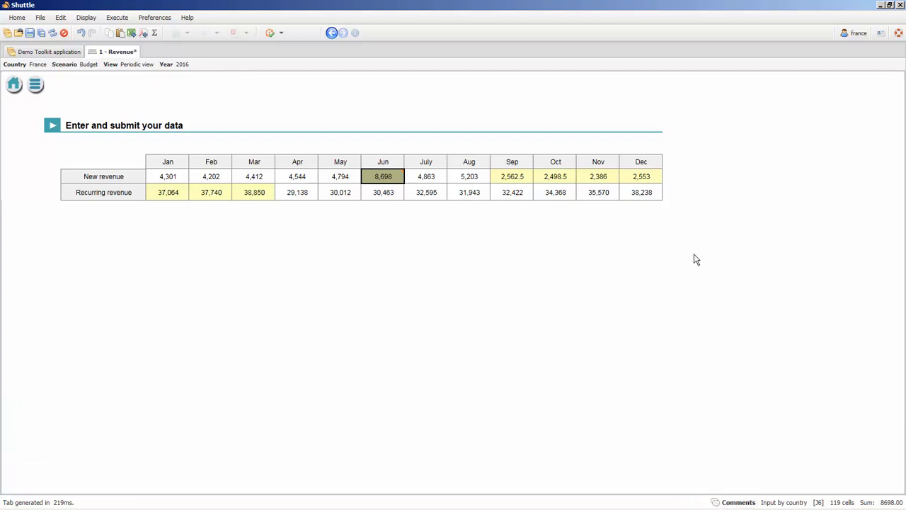
- Save the France revenue data and run the Validate action to submit it
{"action": "left_click", "coordinate": [29, 36]}
{"action": "left_click", "coordinate": [270, 33]}
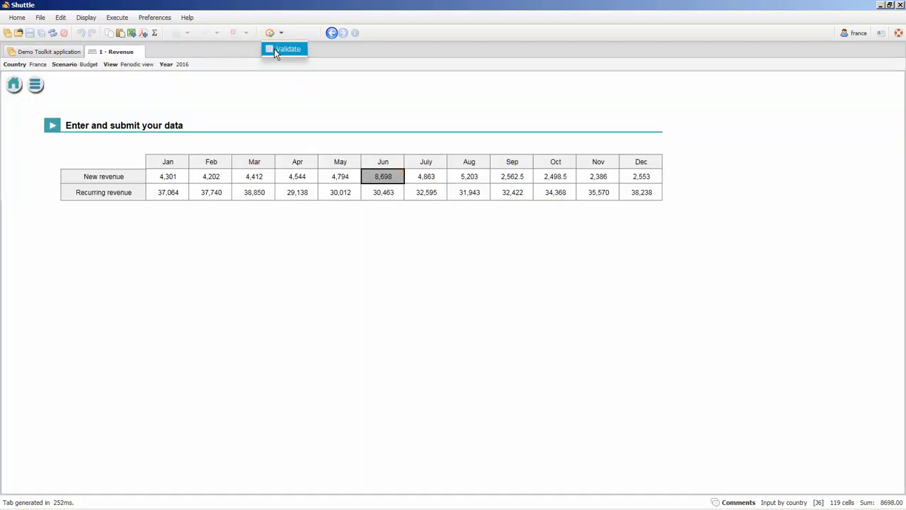
{"action": "left_click", "coordinate": [275, 48]}
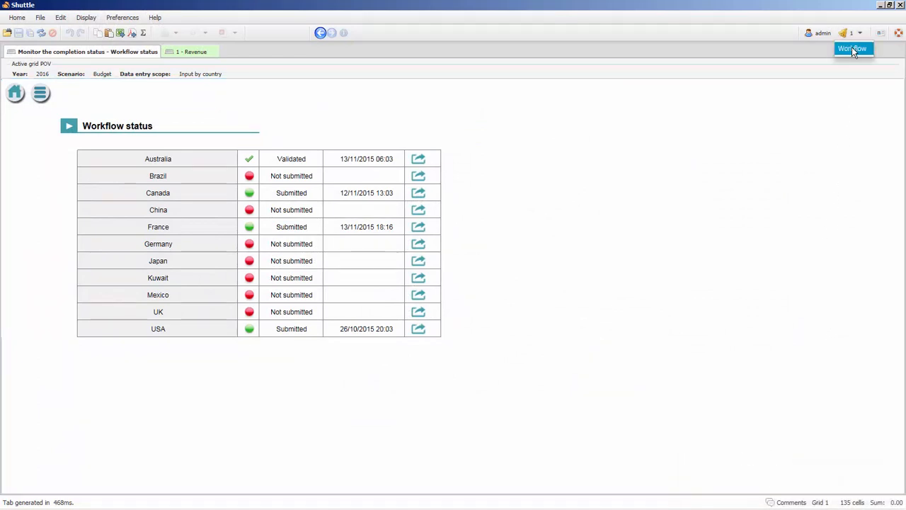
- Read the Workflow notification "Modification of a country data", checking its author country and date, and close the message window
{"action": "left_click", "coordinate": [852, 47]}
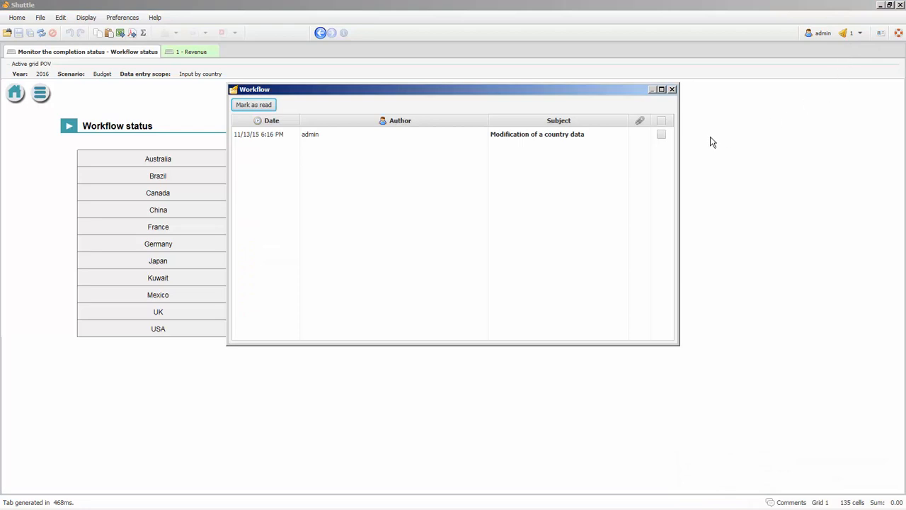
{"action": "left_click", "coordinate": [487, 136]}
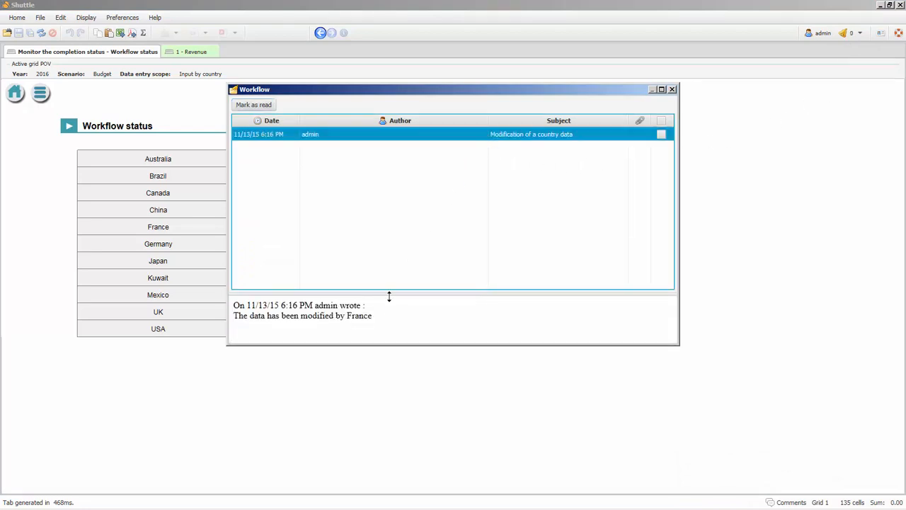
{"action": "left_click_drag", "start_coordinate": [371, 318], "coordinate": [347, 319]}
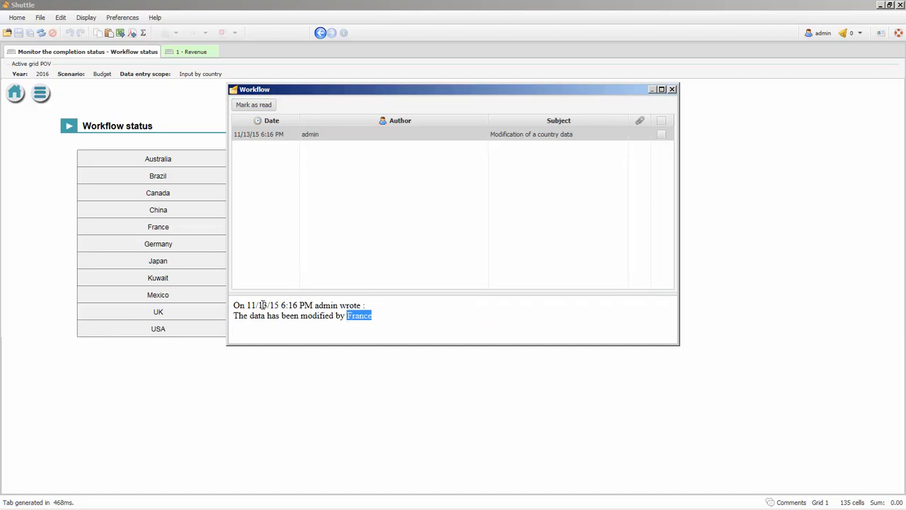
{"action": "left_click_drag", "start_coordinate": [247, 305], "coordinate": [315, 306]}
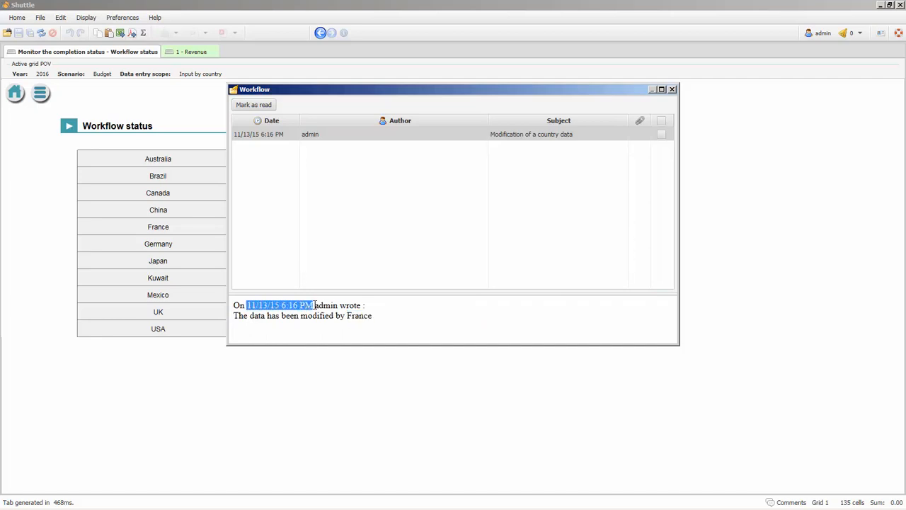
{"action": "left_click", "coordinate": [673, 90]}
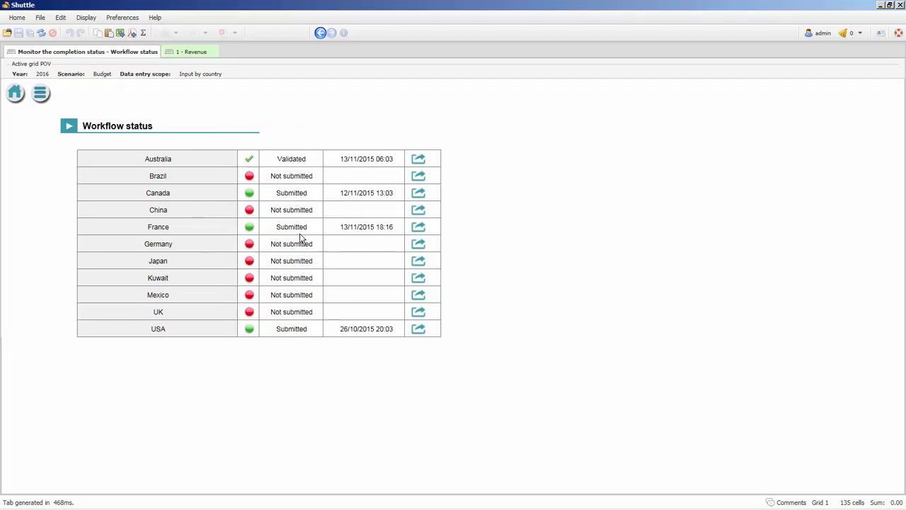
- Open France's revenue form from the Workflow status grid and display the "Peak in Juin" comment on Jun New revenue
{"action": "left_click", "coordinate": [420, 228]}
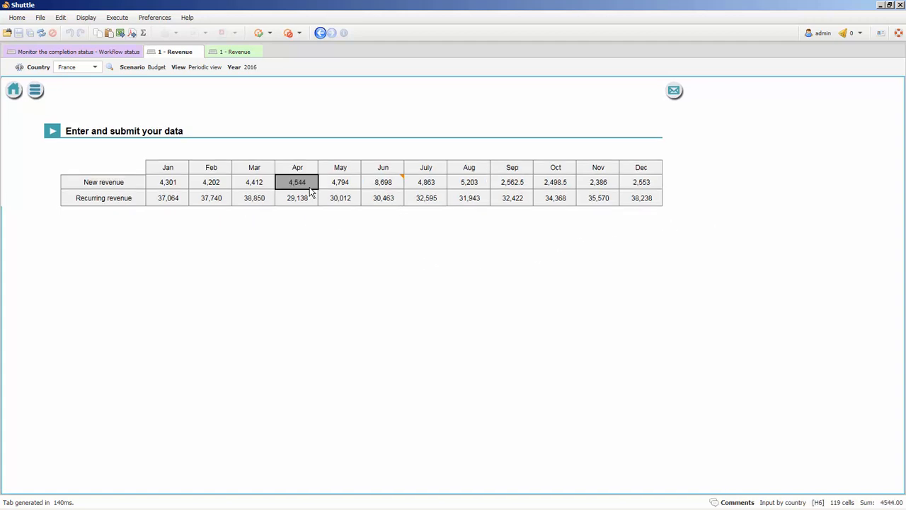
{"action": "left_click", "coordinate": [396, 190]}
{"action": "left_click", "coordinate": [736, 503]}
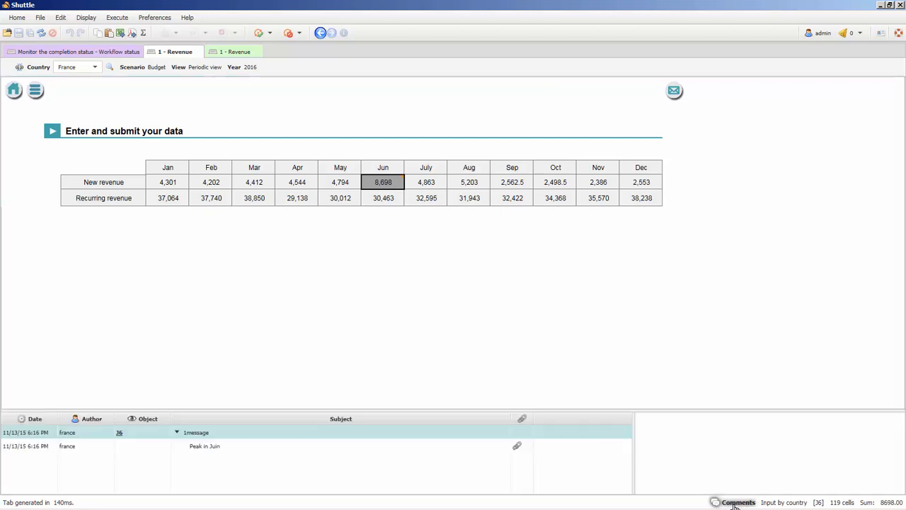
{"action": "left_click", "coordinate": [255, 447]}
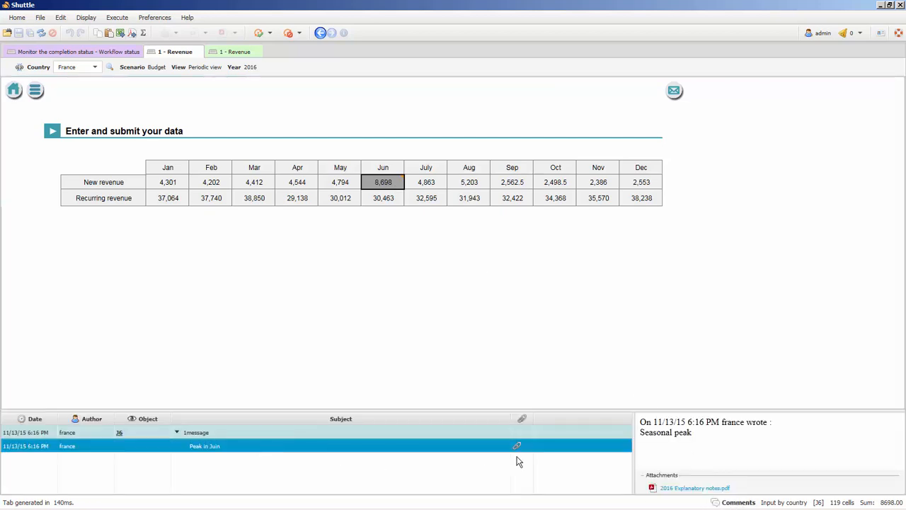
- View the comment's attachment 2016 Explanatory notes.pdf in Adobe Reader and close the document
{"action": "left_click", "coordinate": [680, 489]}
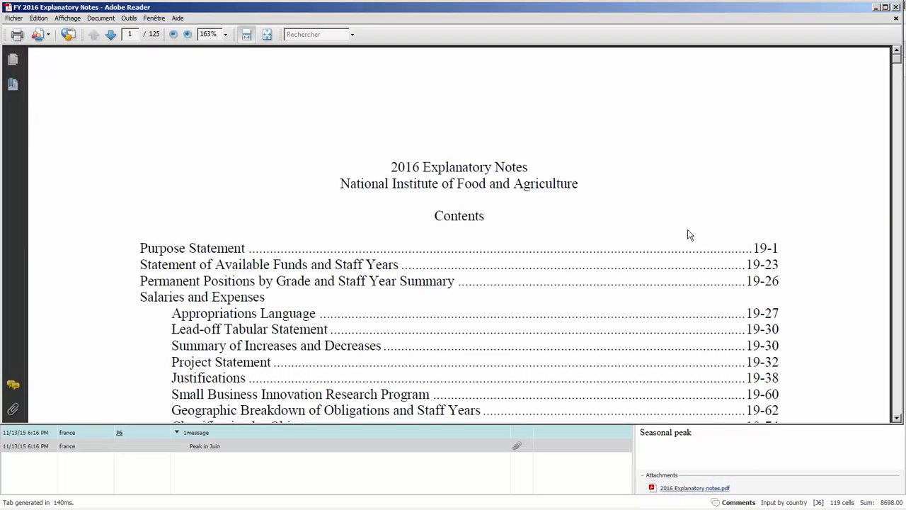
{"action": "scroll", "coordinate": [686, 231], "scroll_direction": "down", "scroll_amount": 1}
{"action": "scroll", "coordinate": [687, 228], "scroll_direction": "up", "scroll_amount": 1}
{"action": "left_click", "coordinate": [897, 8]}
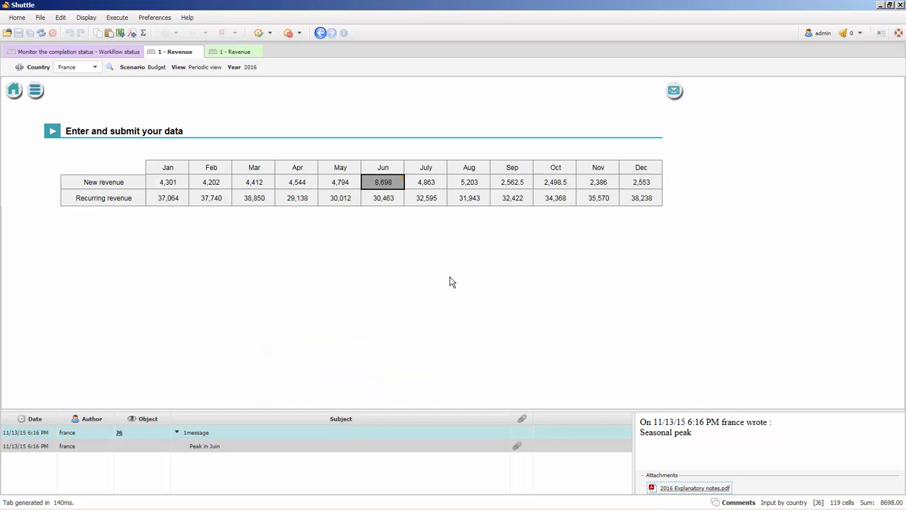
- Reply "Ok for me." to the "Peak in Juin" comment, expand its thread and close the comments view
{"action": "right_click", "coordinate": [311, 447]}
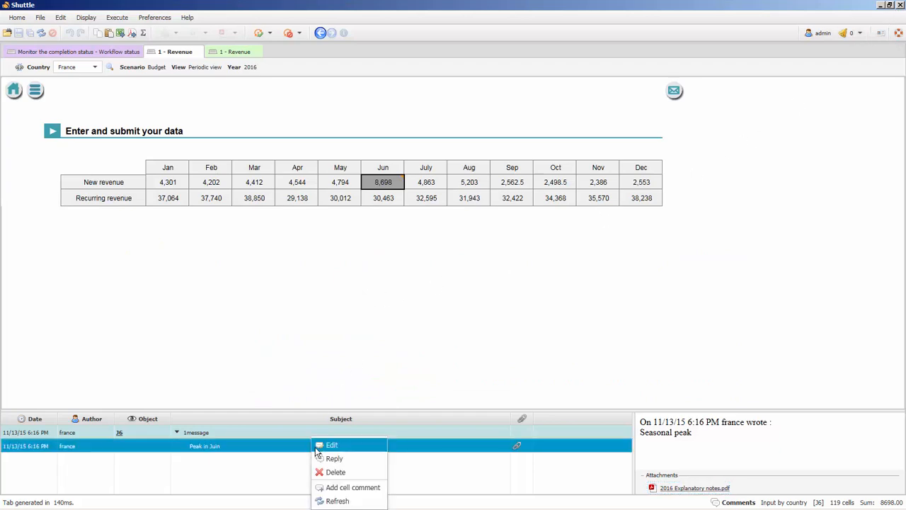
{"action": "left_click", "coordinate": [327, 459]}
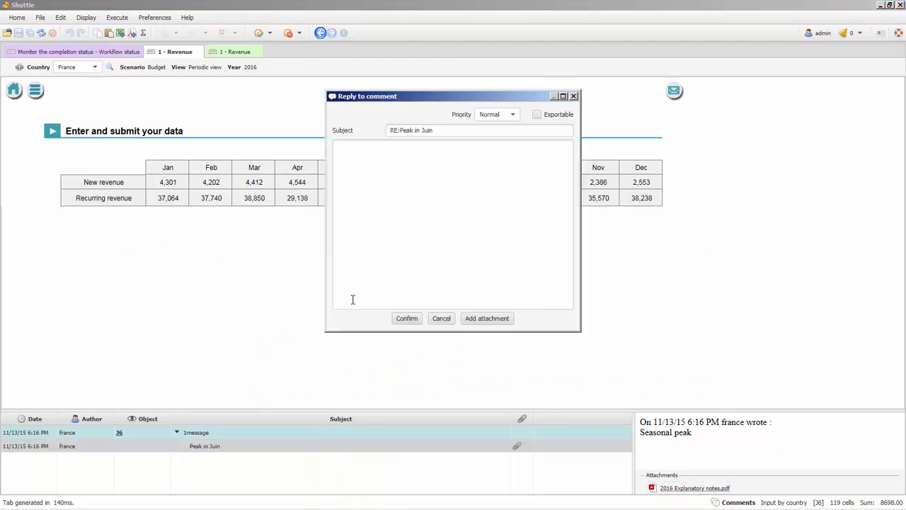
{"action": "left_click", "coordinate": [375, 225]}
{"action": "type", "text": "Ok for"}
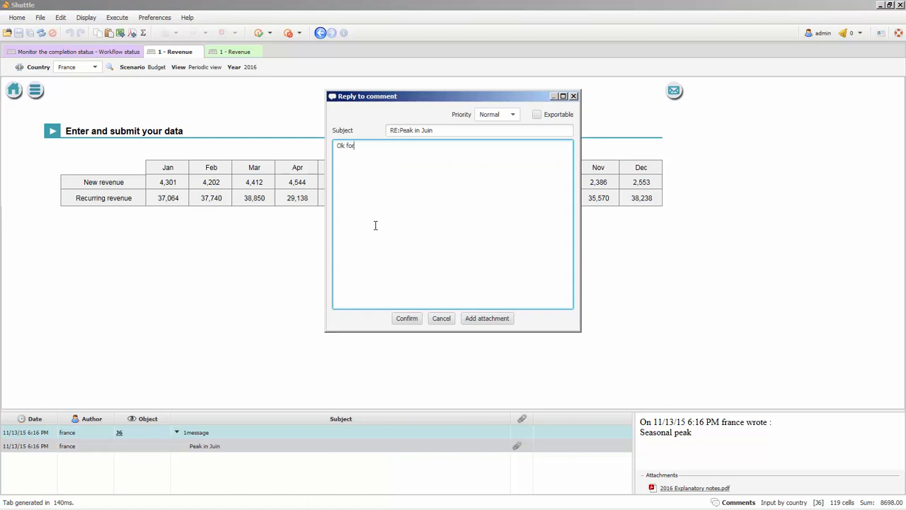
{"action": "type", "text": " me."}
{"action": "left_click", "coordinate": [410, 319]}
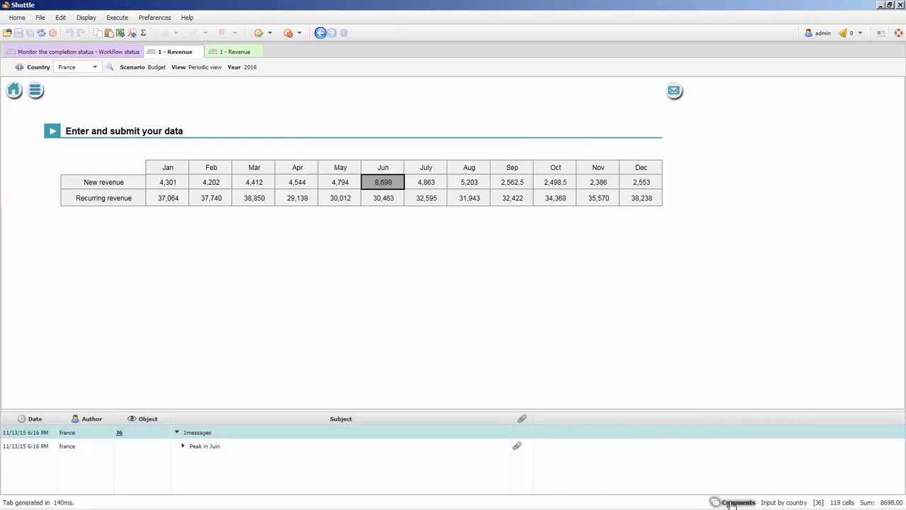
{"action": "left_click", "coordinate": [183, 446]}
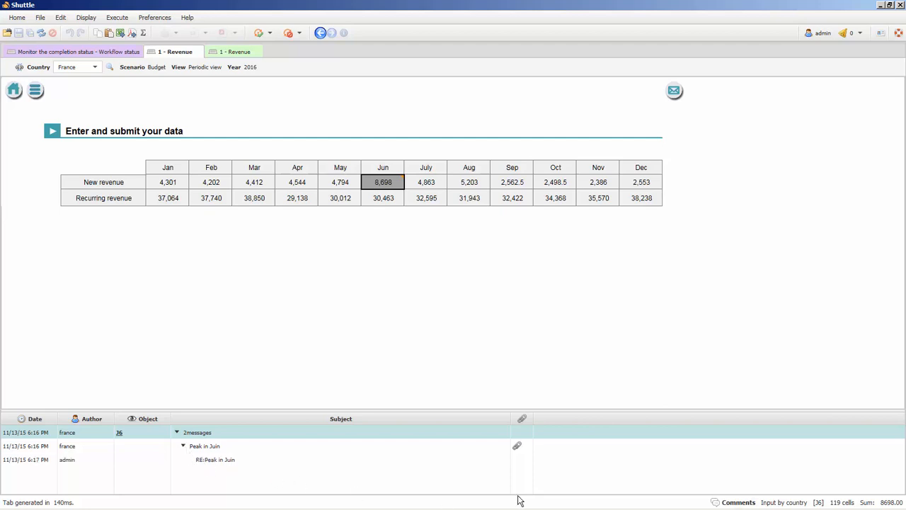
{"action": "left_click", "coordinate": [726, 502]}
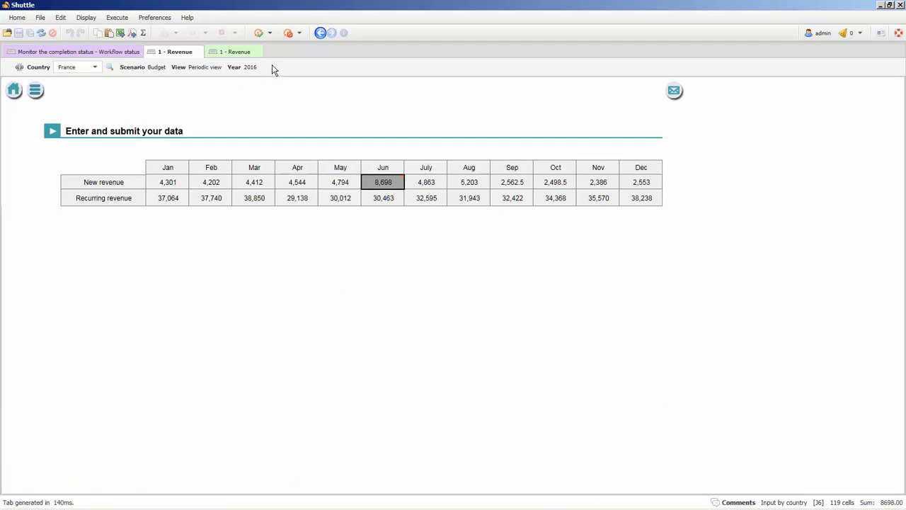
- Validate France's submitted revenue data as administrator and return to the Workflow status grid
{"action": "left_click", "coordinate": [293, 33]}
{"action": "left_click", "coordinate": [260, 39]}
{"action": "left_click", "coordinate": [273, 49]}
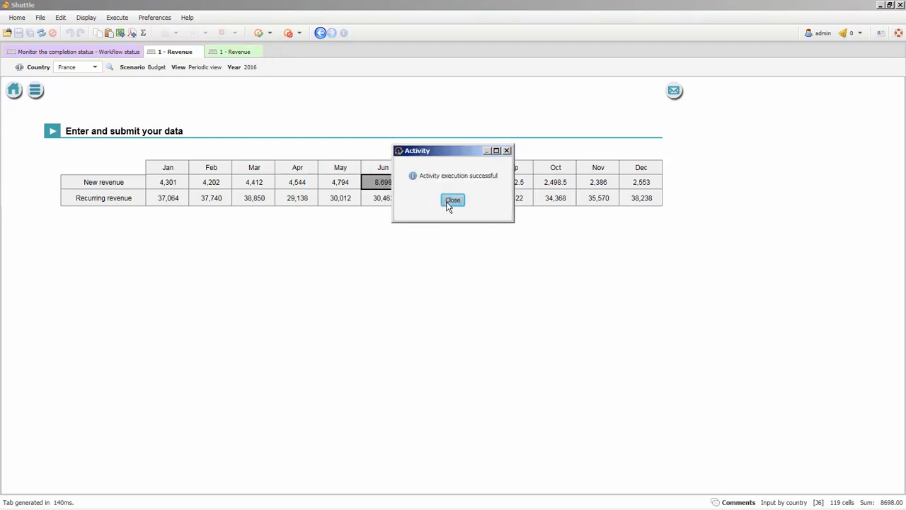
{"action": "left_click", "coordinate": [450, 200]}
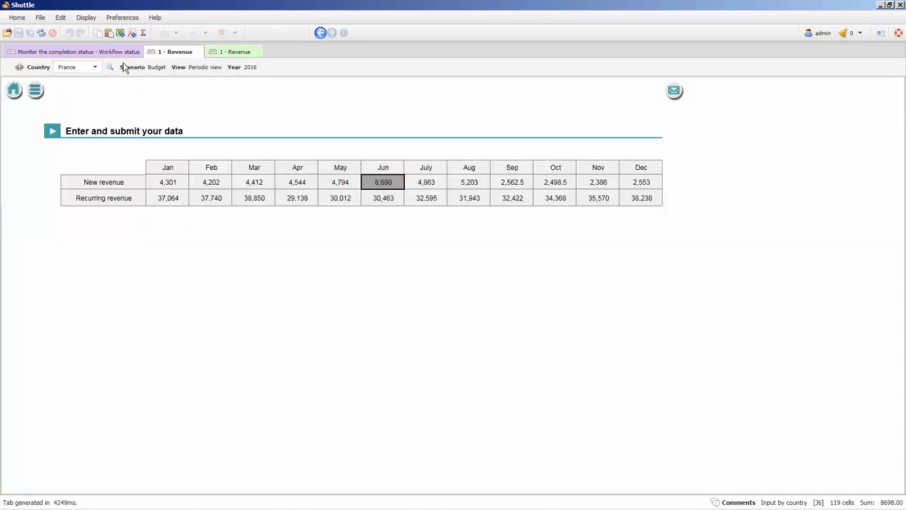
{"action": "left_click", "coordinate": [120, 55]}
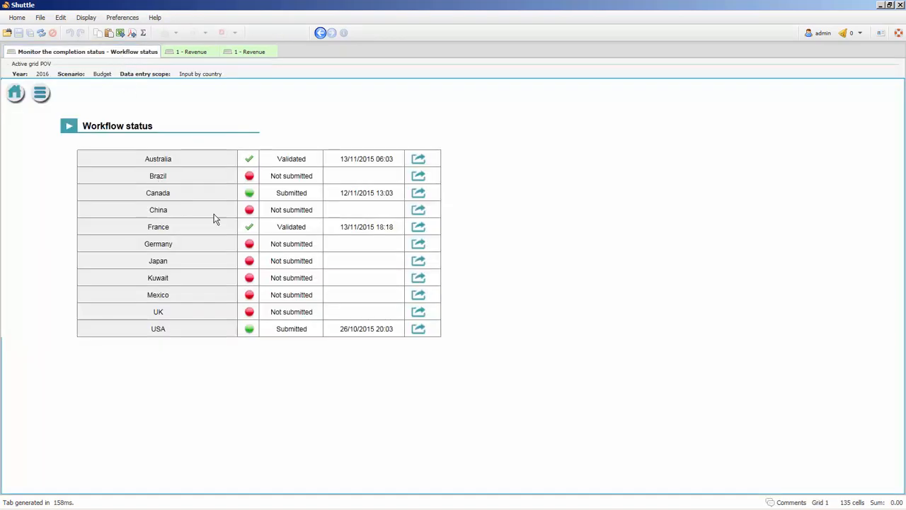